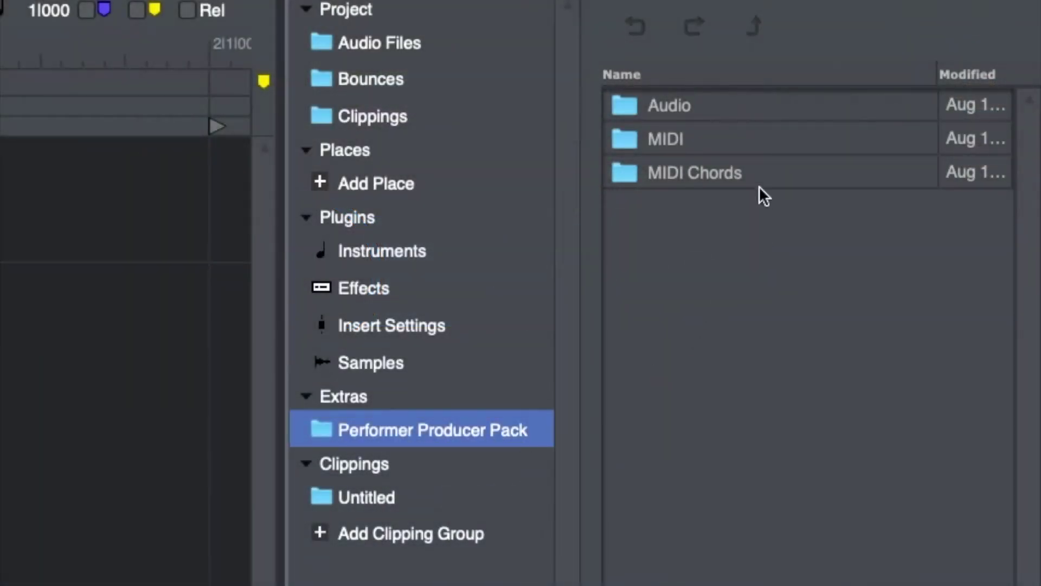
# Step: Browse the Producer Pack Audio kits, inspecting 16 Step 3b 82.wav and another kit's 99 BPM loops
pyautogui.doubleClick(780, 106)
pyautogui.doubleClick(789, 271)
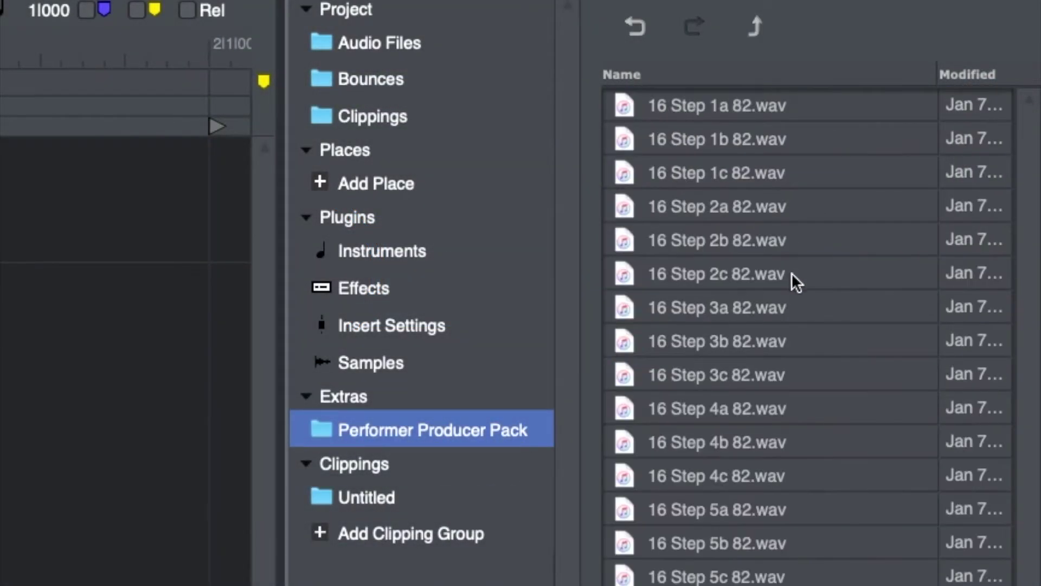
pyautogui.click(828, 326)
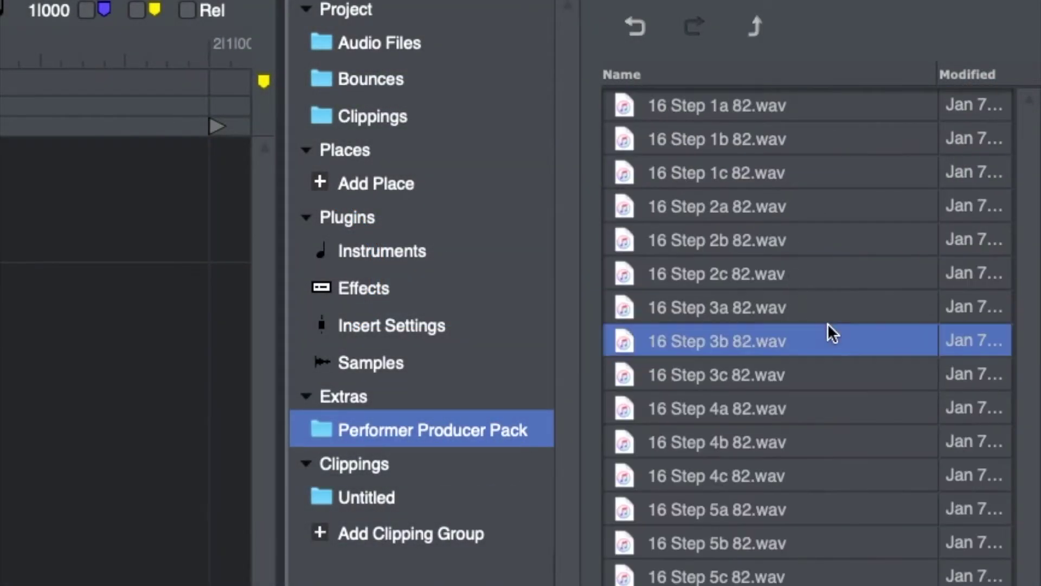
pyautogui.click(633, 19)
pyautogui.doubleClick(790, 373)
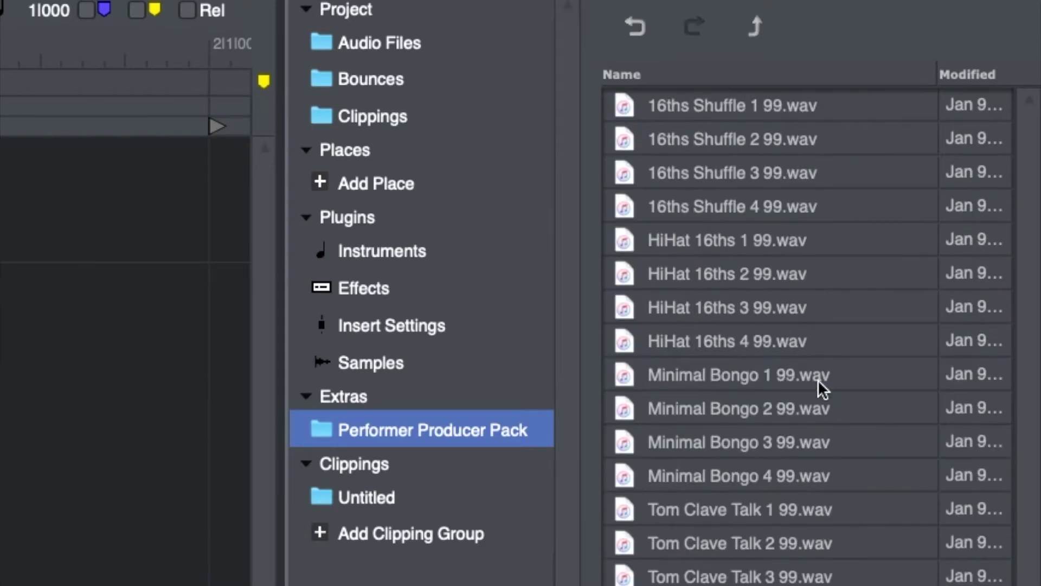
pyautogui.click(638, 28)
pyautogui.click(639, 28)
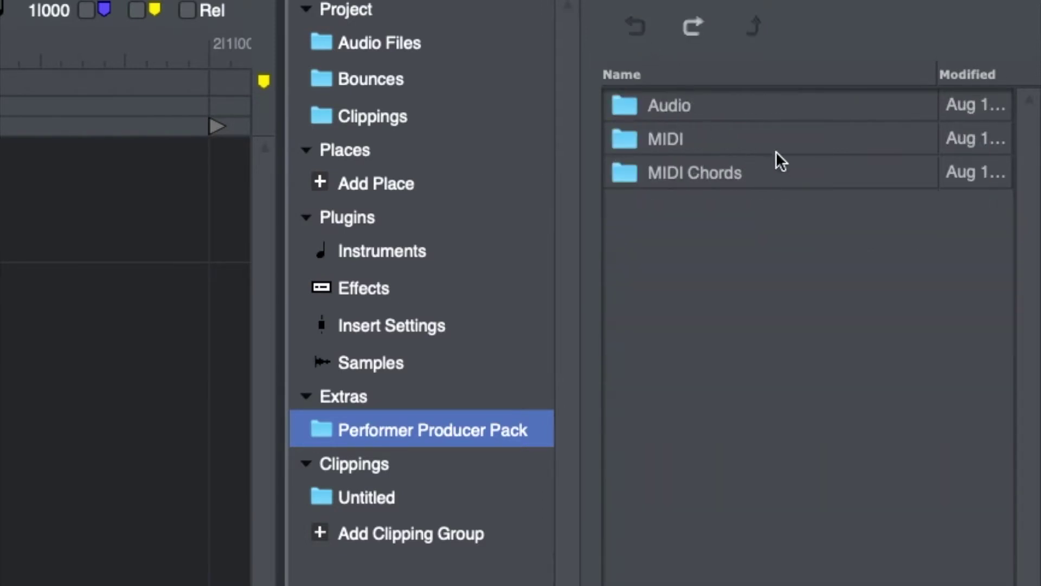
# Step: Browse the MIDI TVH Kit 115 folder, inspecting Kick 16ths 115.mid and a syncopated loop
pyautogui.doubleClick(781, 139)
pyautogui.doubleClick(815, 341)
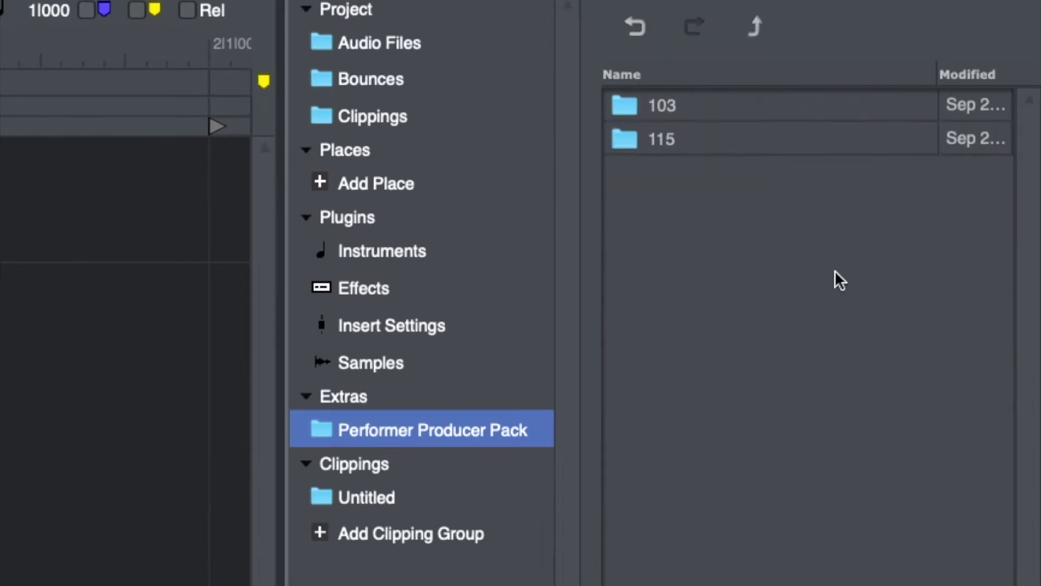
pyautogui.doubleClick(835, 138)
pyautogui.click(864, 441)
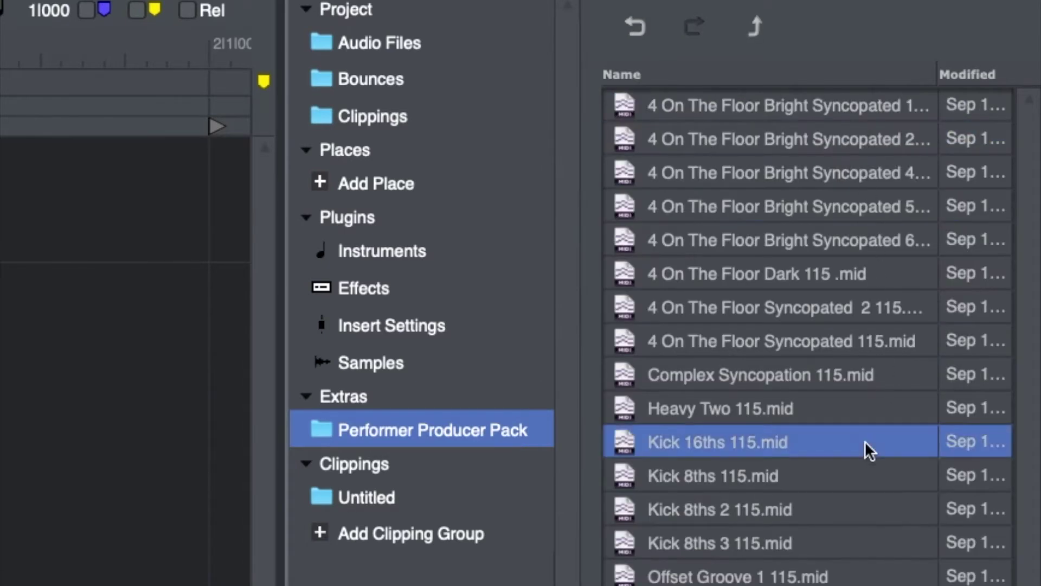
pyautogui.click(877, 205)
pyautogui.click(638, 28)
pyautogui.click(639, 29)
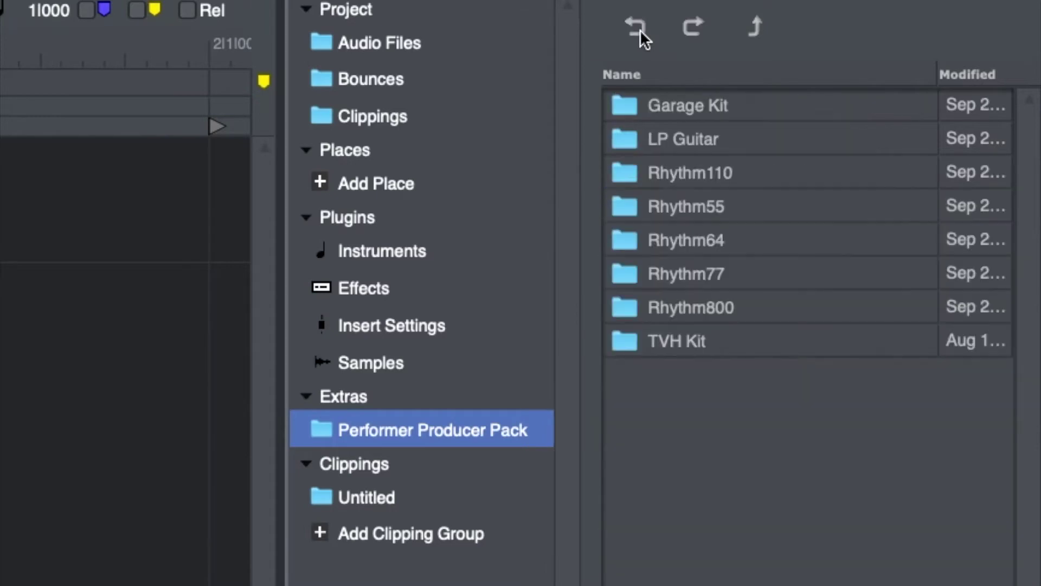
# Step: Open the Garage Kit MIDI folder and inspect Dance 1.mid and Doom 2.mid
pyautogui.click(815, 99)
pyautogui.doubleClick(815, 103)
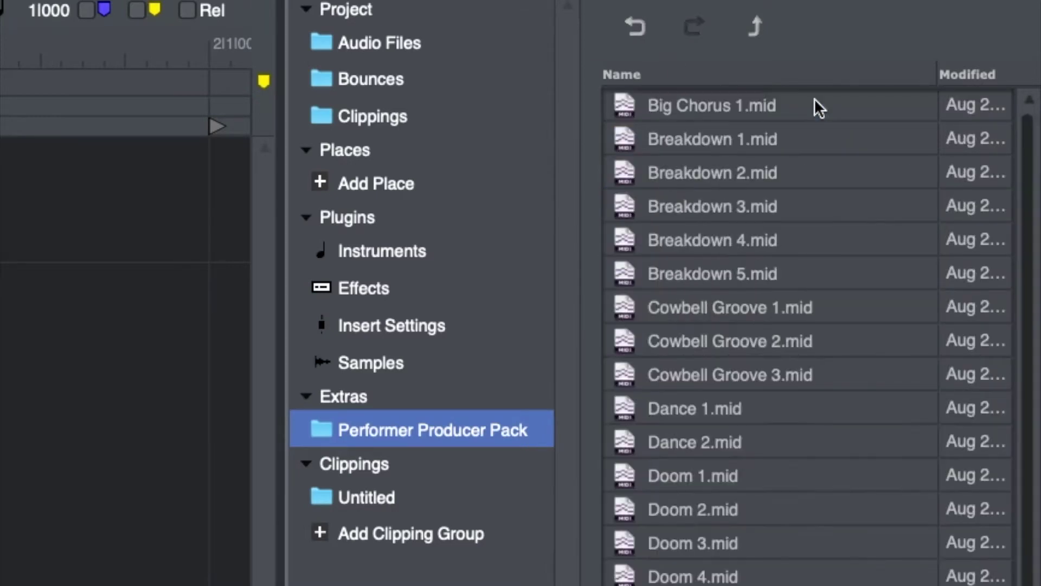
pyautogui.click(861, 396)
pyautogui.click(850, 506)
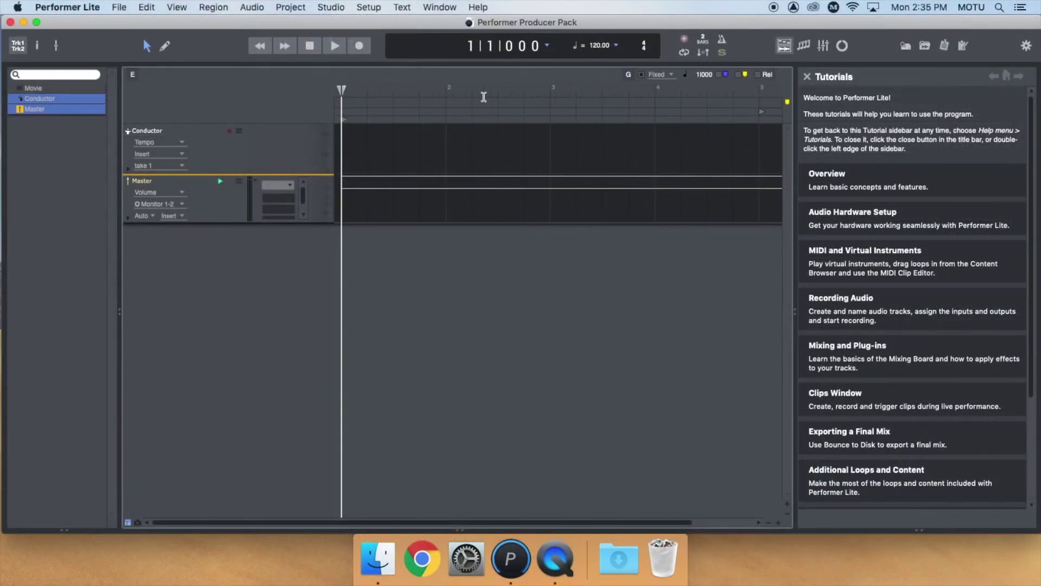
# Step: Run Help > Check for Updates Now, then show the Content Browser beside the Tutorials
pyautogui.click(478, 6)
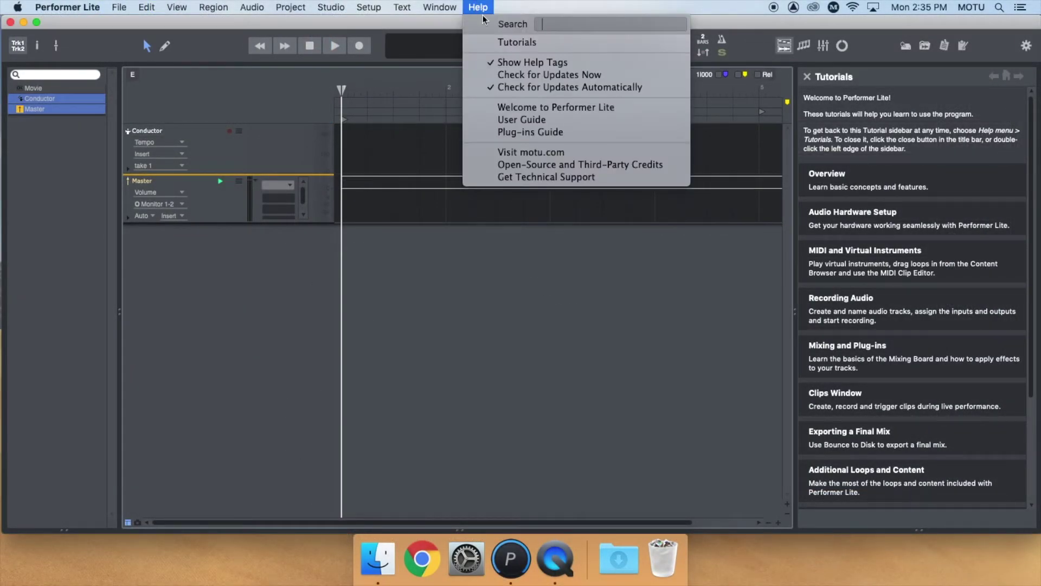
pyautogui.click(625, 76)
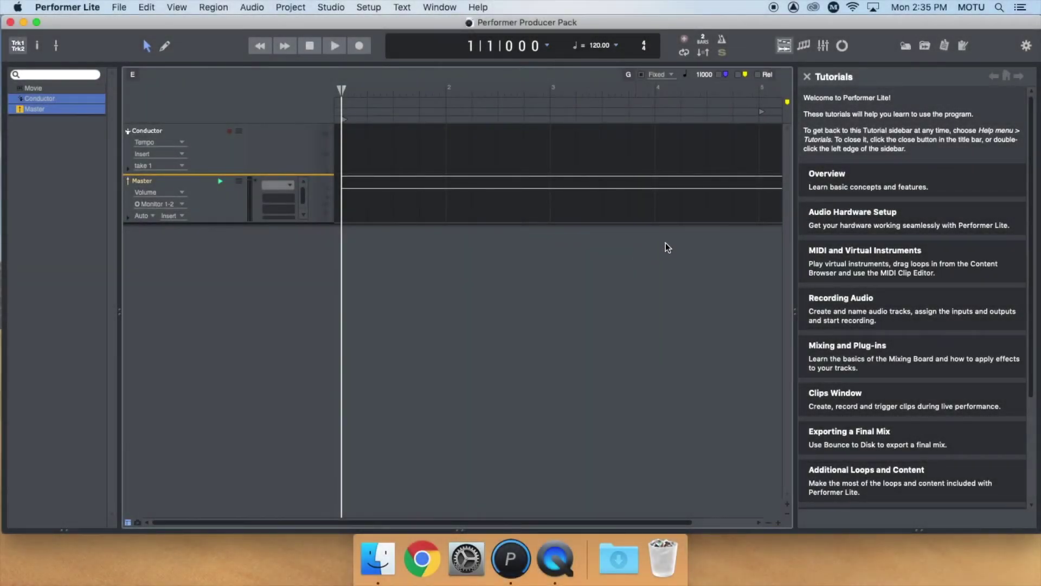
pyautogui.click(907, 47)
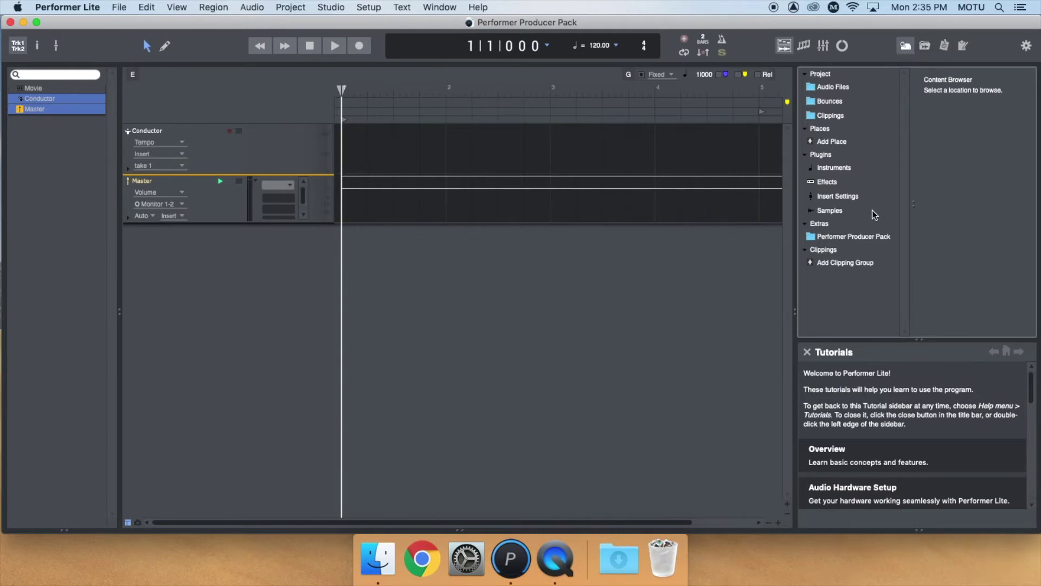
# Step: Show the Performer Producer Pack contents and view details of its Audio, MIDI and MIDI Chords folders
pyautogui.click(867, 237)
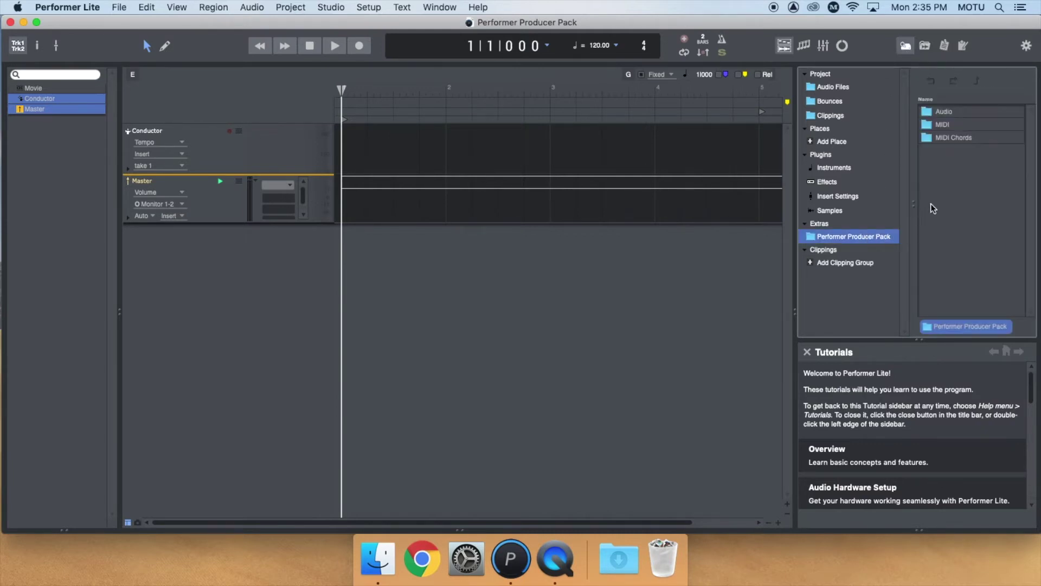
pyautogui.click(969, 110)
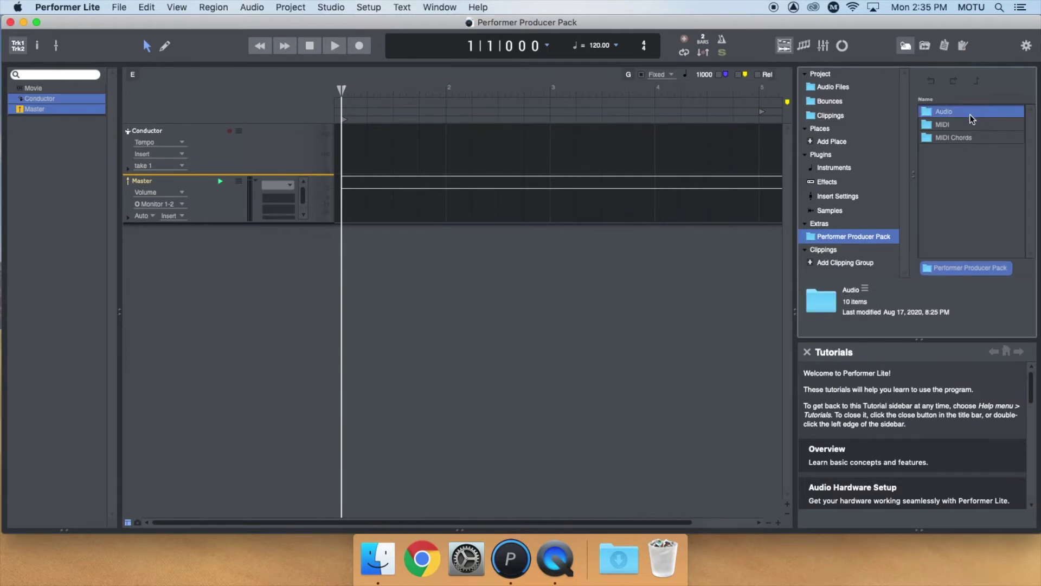
pyautogui.click(969, 123)
pyautogui.click(983, 138)
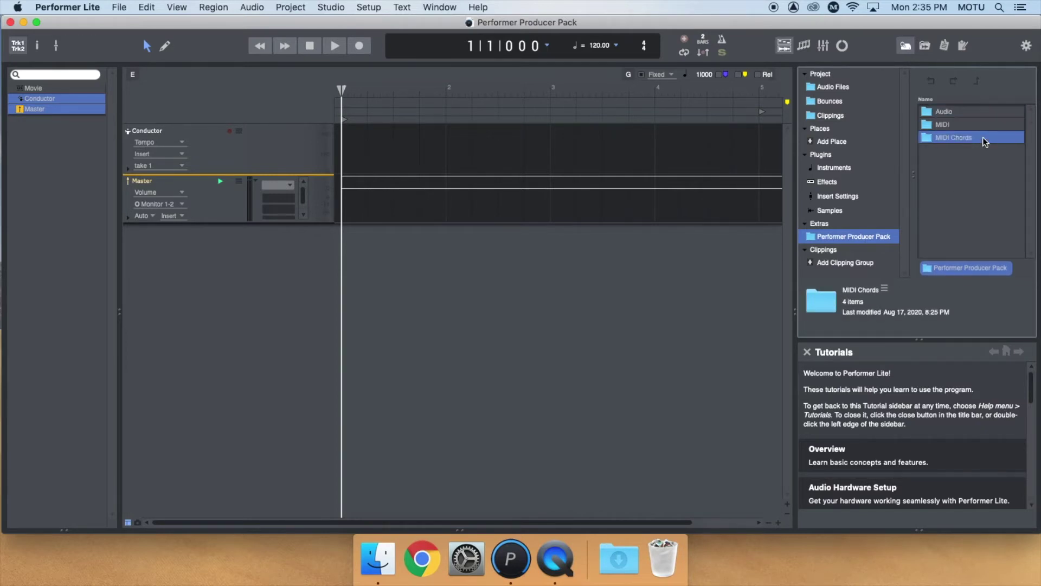
pyautogui.click(967, 112)
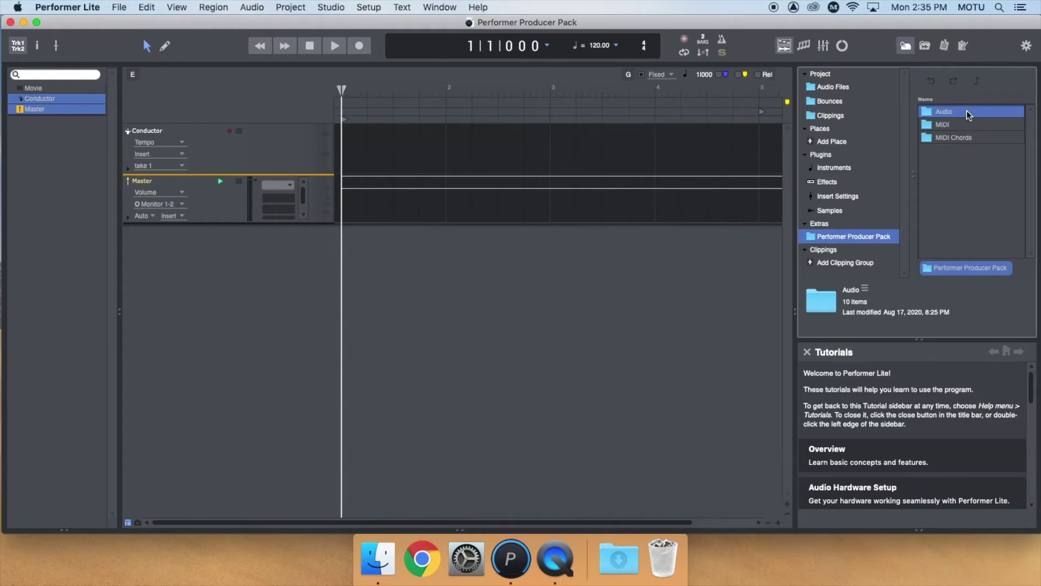
# Step: Go into Audio > TVH Kit > 103 and preview Busy Heavy Kick Groove 103.wav
pyautogui.doubleClick(967, 110)
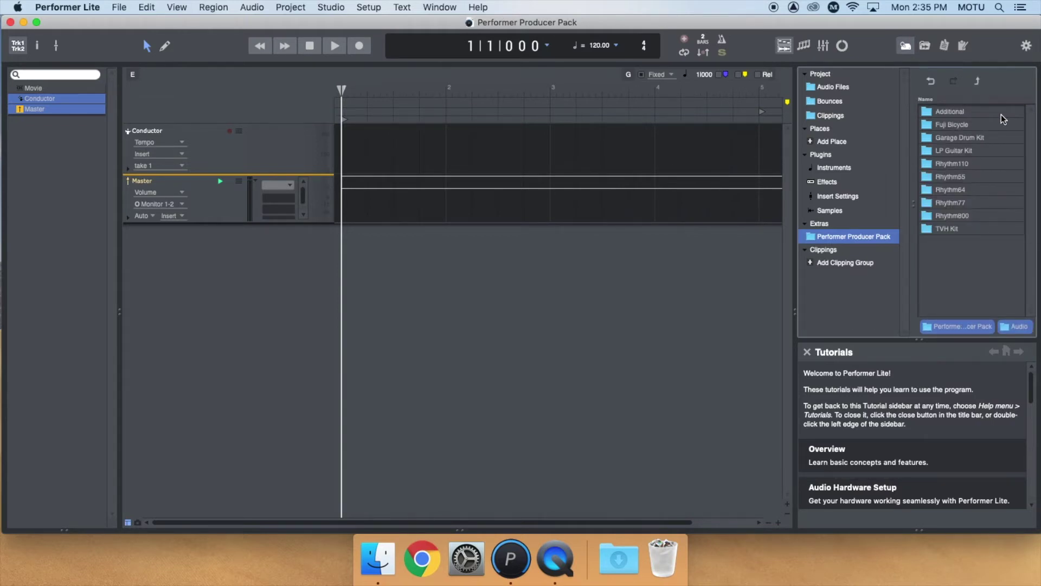
pyautogui.doubleClick(985, 227)
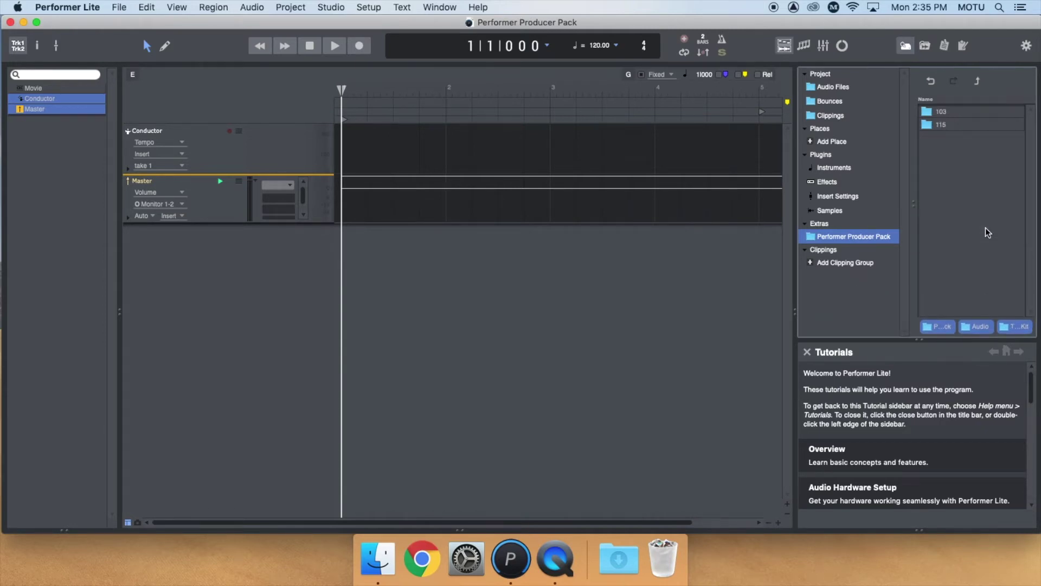
pyautogui.doubleClick(977, 112)
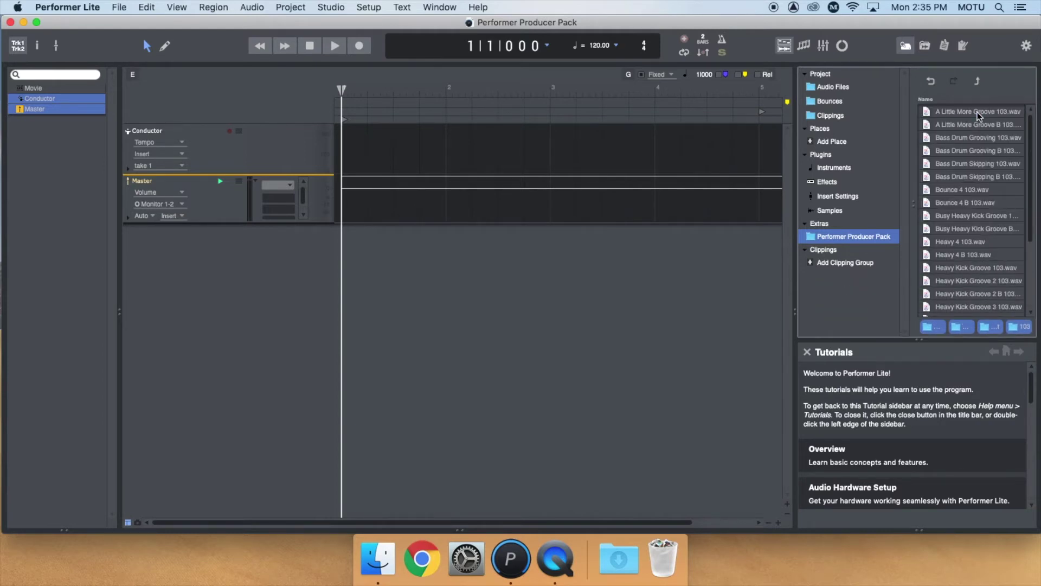
pyautogui.click(989, 215)
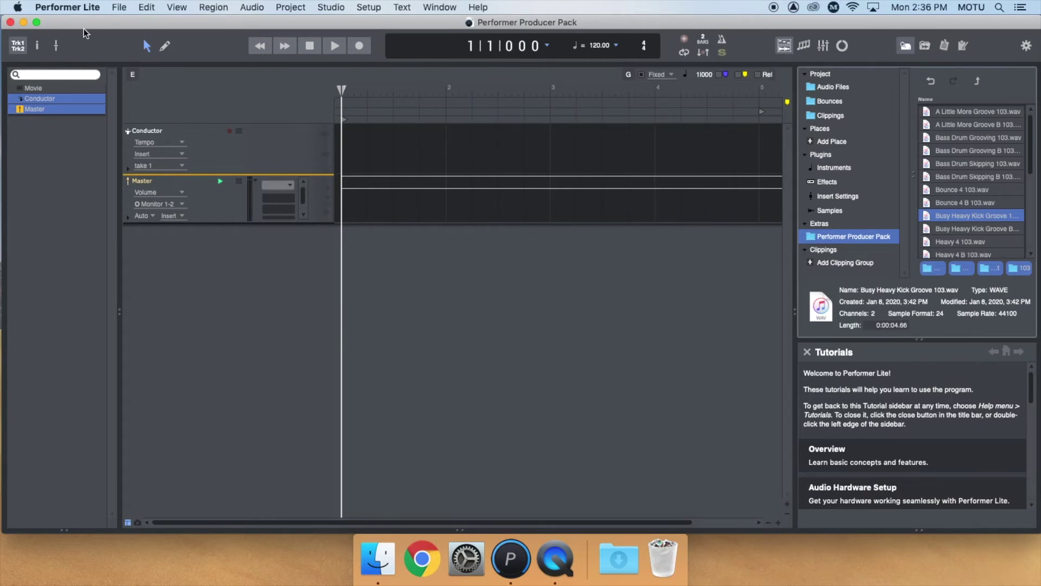
pyautogui.click(64, 7)
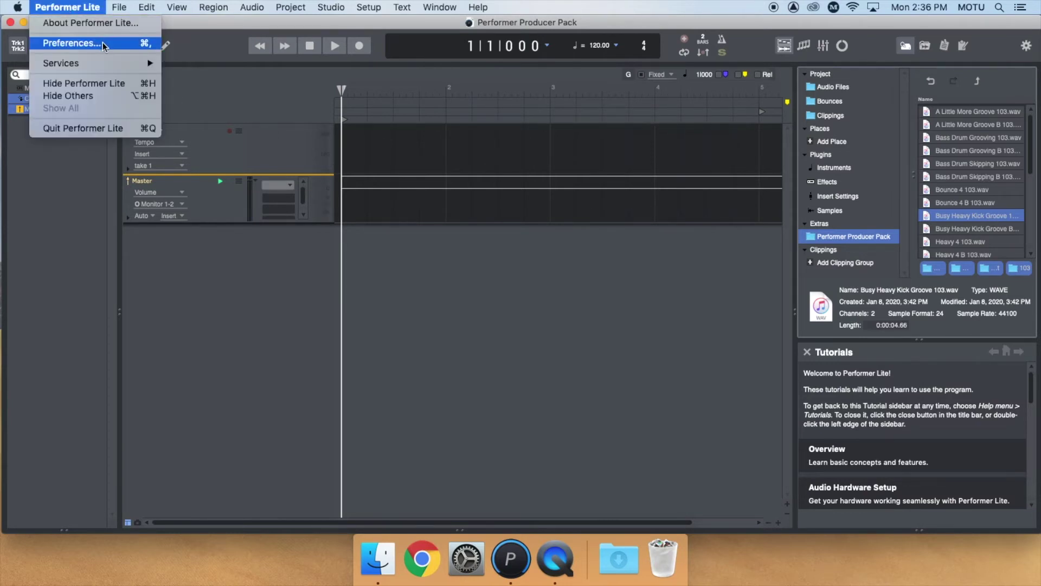
# Step: Lower the Audition Volume in the Audio Options preferences to -25.1
pyautogui.click(72, 42)
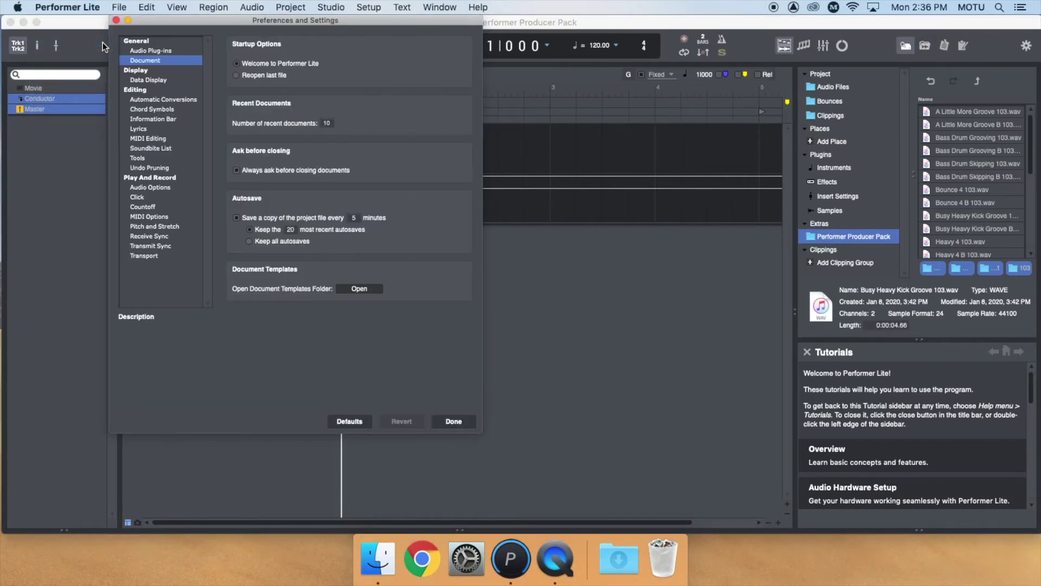
pyautogui.click(156, 187)
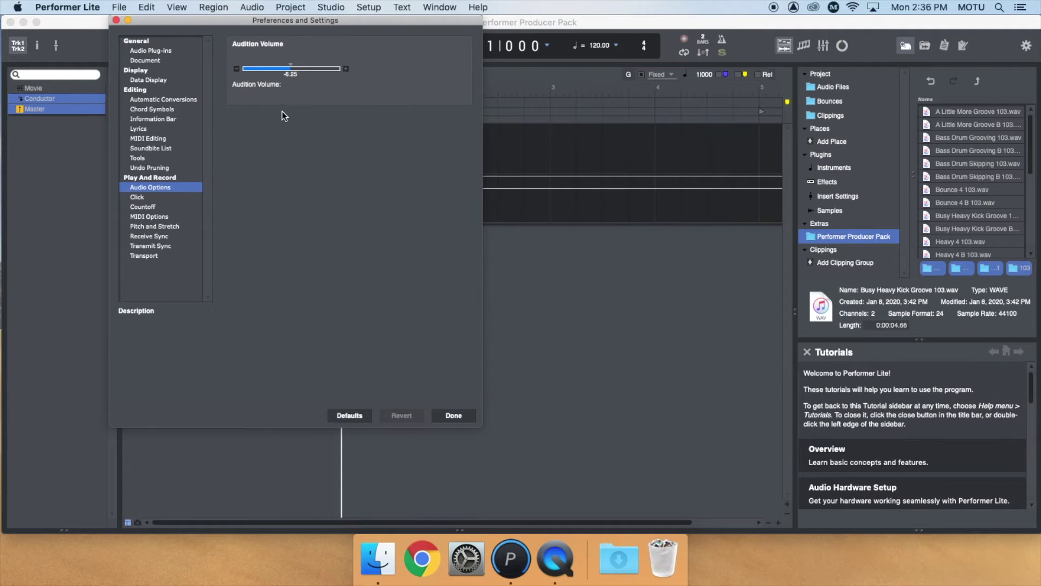
pyautogui.moveTo(291, 68)
pyautogui.mouseDown()
pyautogui.moveTo(304, 71)
pyautogui.moveTo(261, 80)
pyautogui.moveTo(291, 79)
pyautogui.mouseUp()
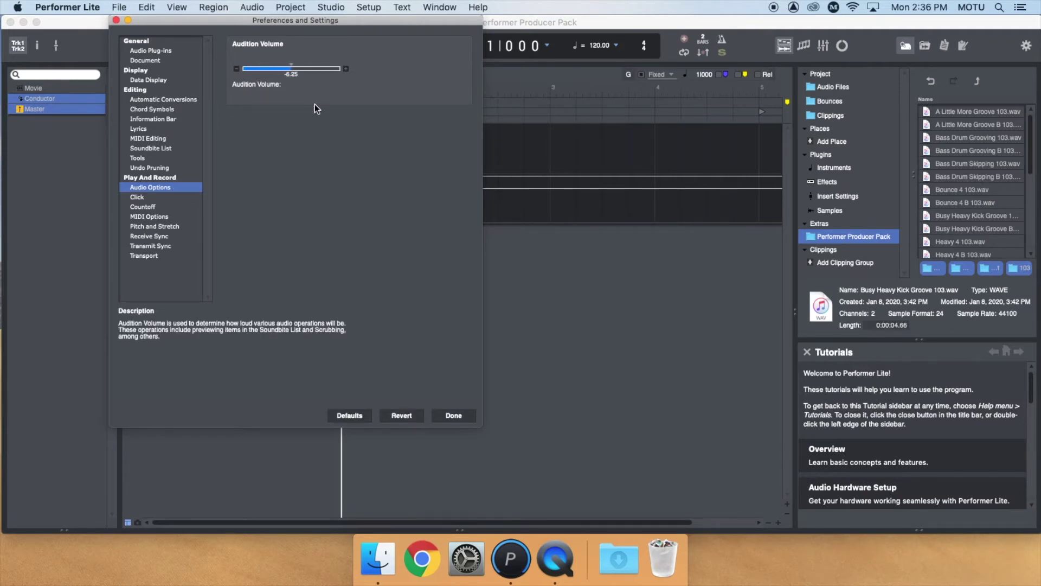
# Step: Close preferences, drop Busy Heavy Kick Groove 103.wav onto a new audio track at bar 1, and play it
pyautogui.click(451, 416)
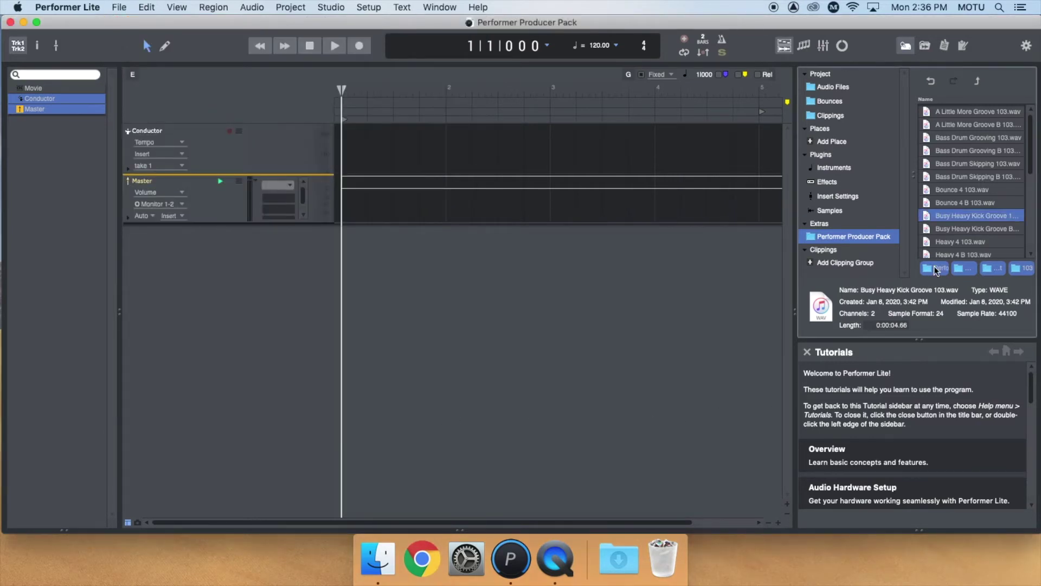
pyautogui.moveTo(970, 216); pyautogui.dragTo(224, 285)
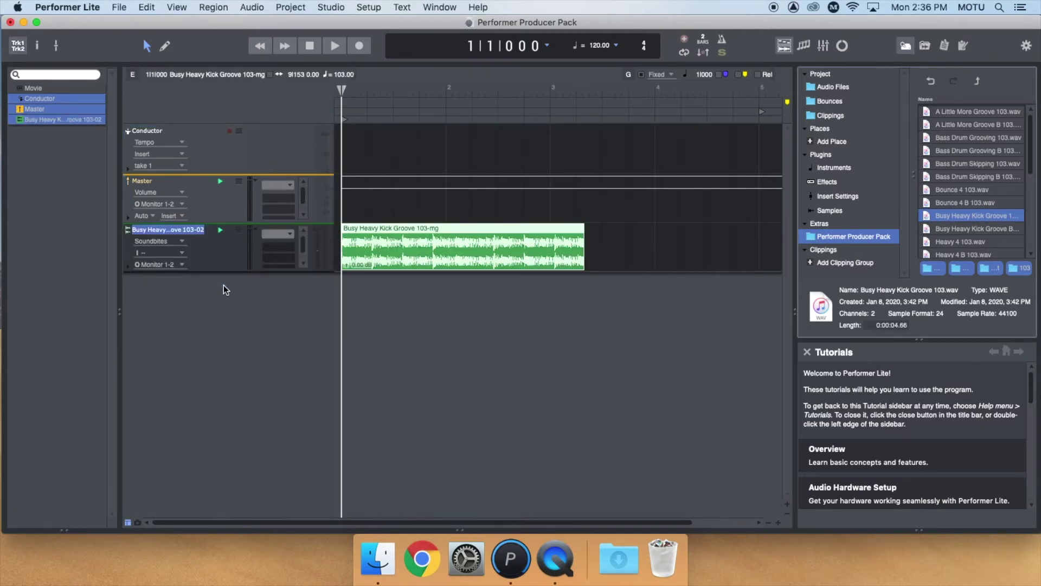
pyautogui.press('space')
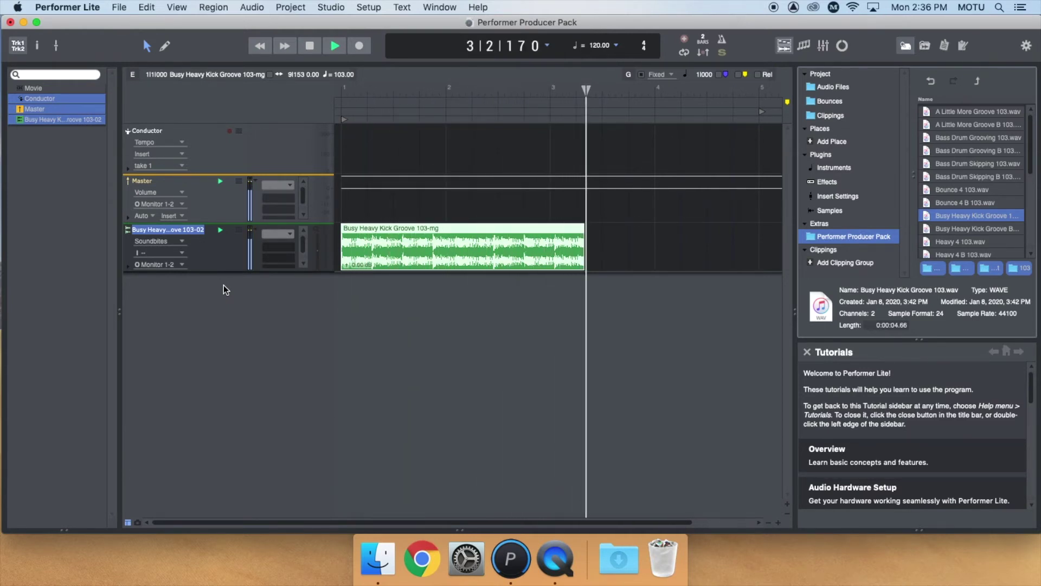
pyautogui.press('space')
# Step: Enable Stretch on the kick groove track so it spans two bars at 120 BPM, then play it
pyautogui.click(223, 290)
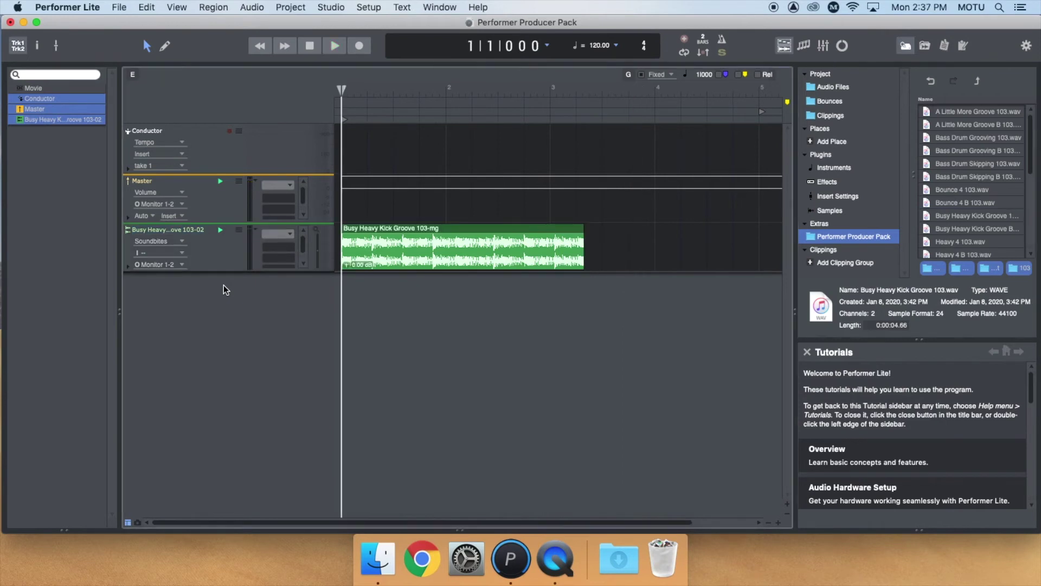
pyautogui.click(242, 233)
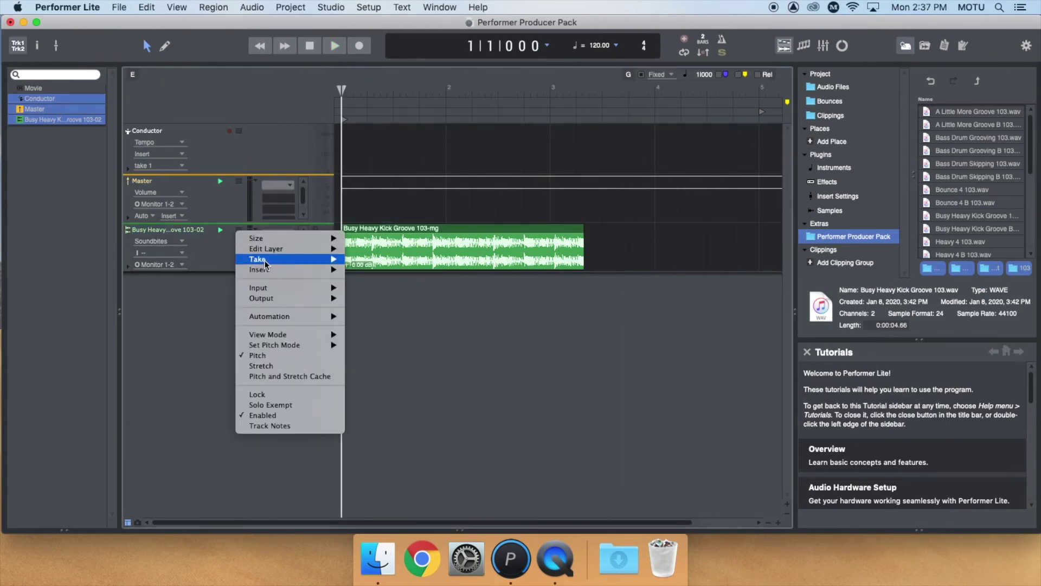
pyautogui.click(291, 366)
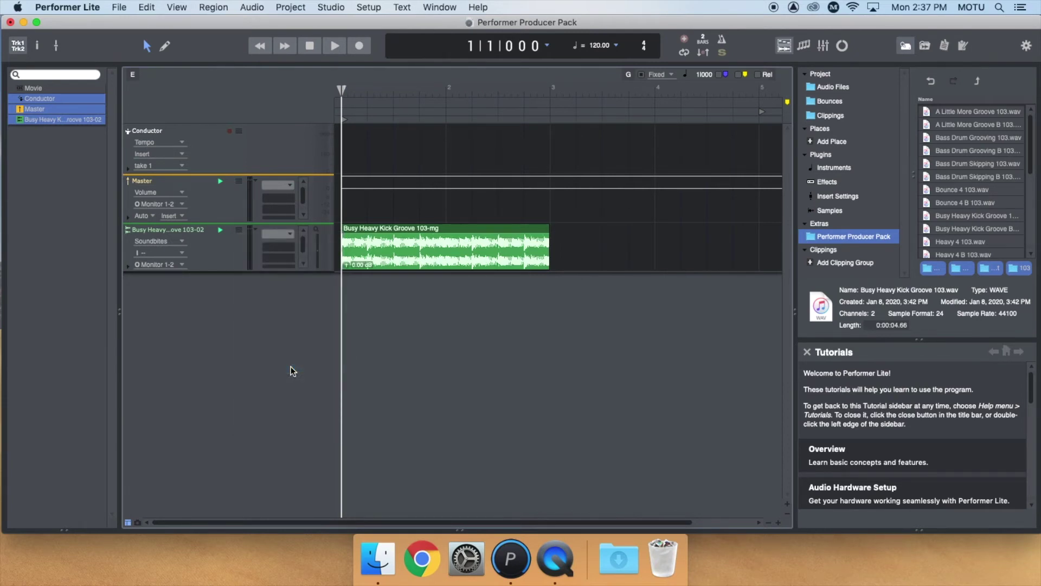
pyautogui.press('space')
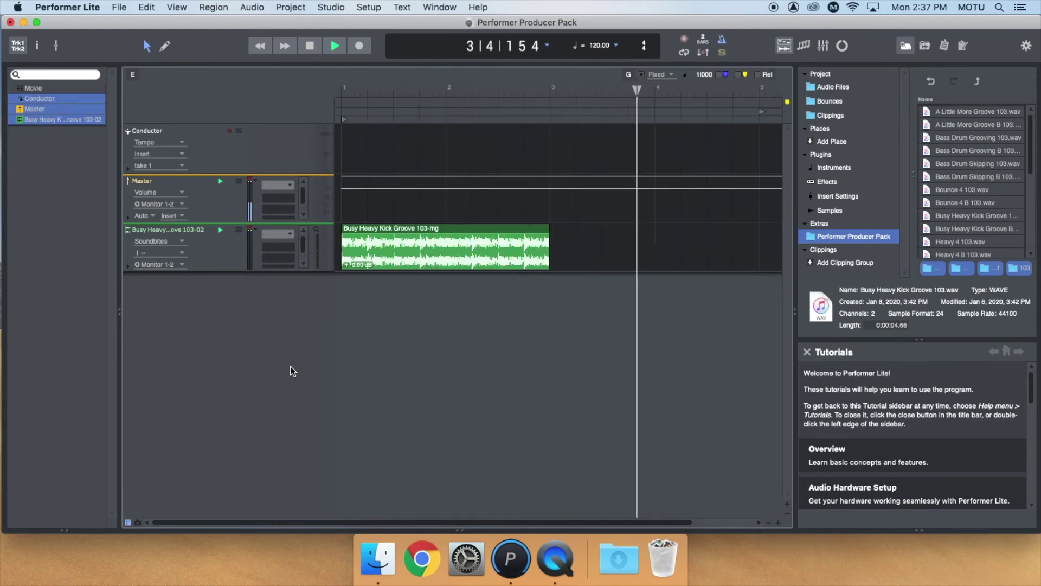
pyautogui.press('space')
pyautogui.press('Return')
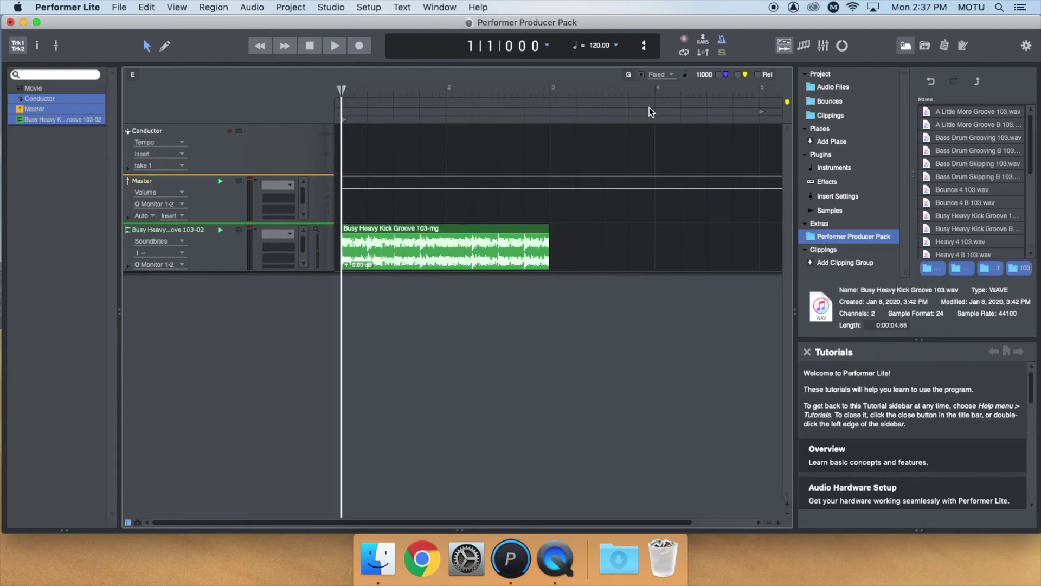
# Step: Change the sequence tempo to 160 BPM and play the stretched loop at that speed
pyautogui.click(598, 44)
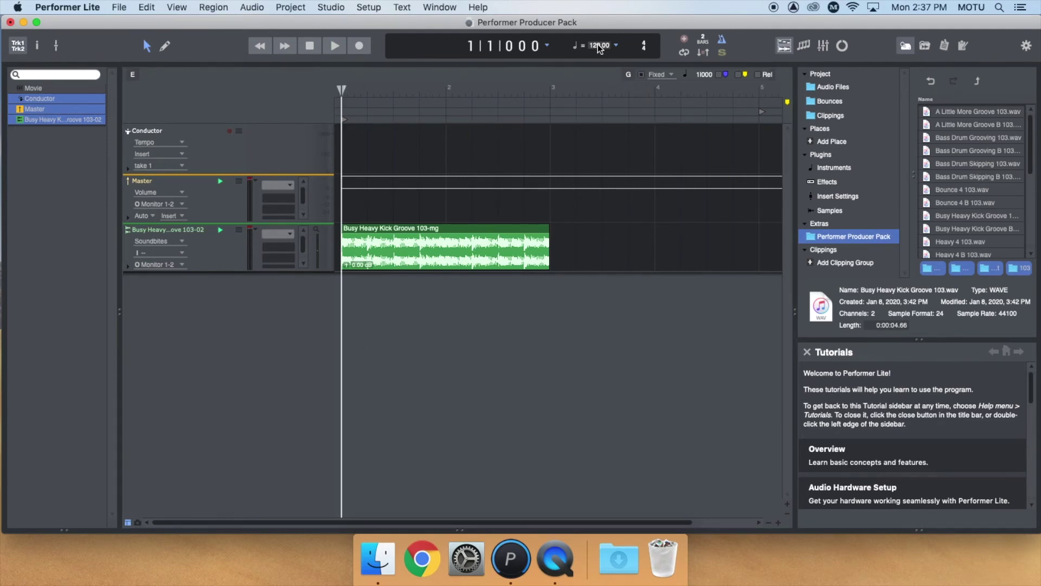
pyautogui.write('10')
pyautogui.press('space')
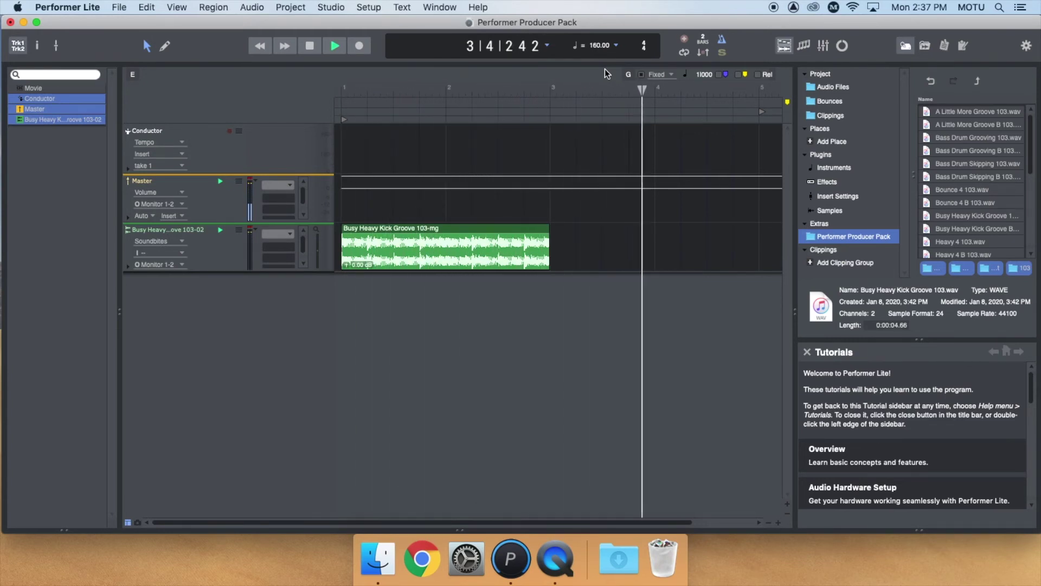
pyautogui.press('space')
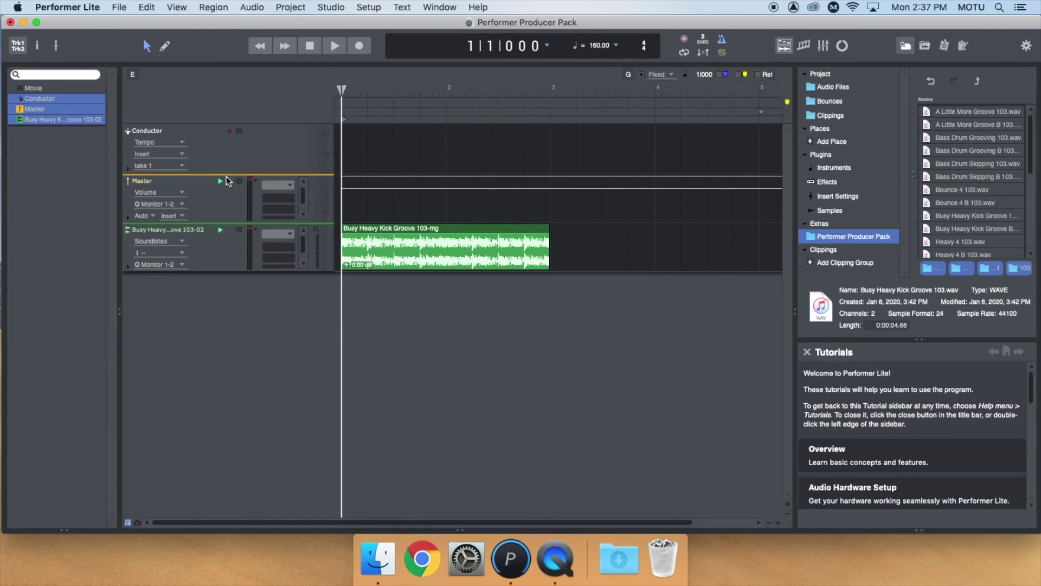
# Step: Pencil a Conductor tempo ramp from 120 down to about 58 BPM, follow the Conductor Track, and play
pyautogui.press('super+]')
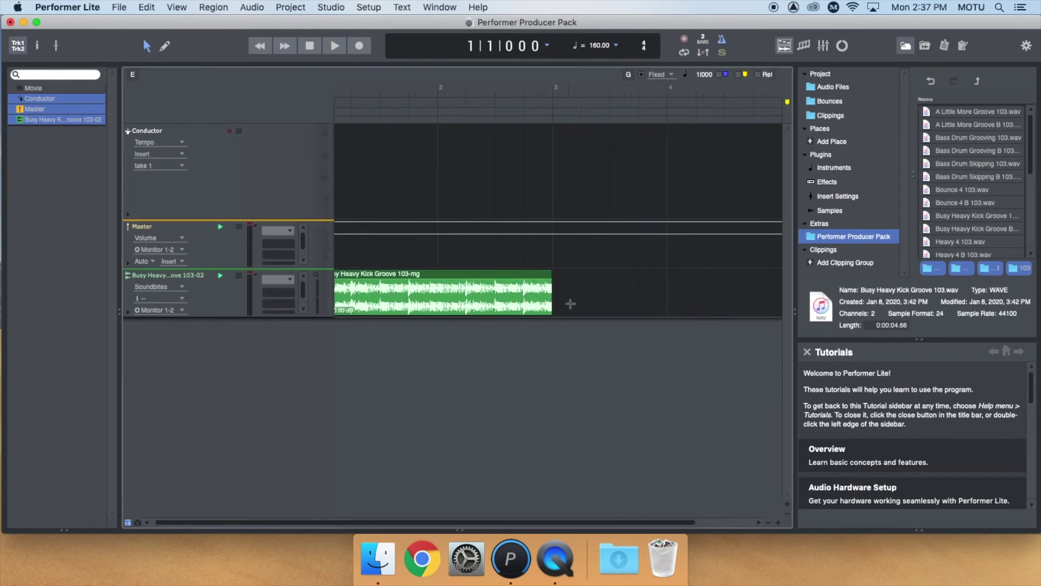
pyautogui.press('super+]')
pyautogui.press('p')
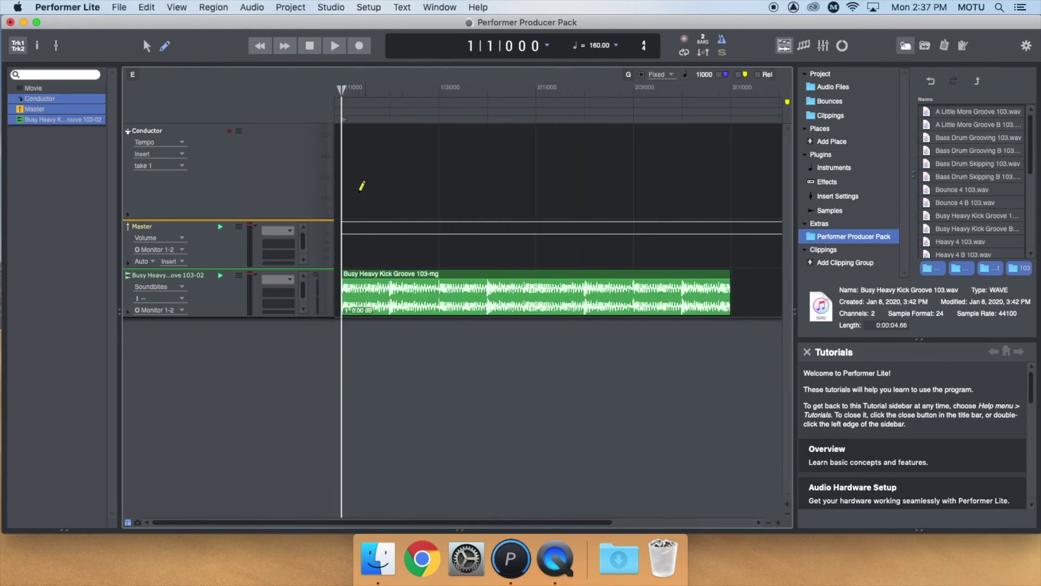
pyautogui.moveTo(344, 189)
pyautogui.mouseDown()
pyautogui.moveTo(711, 203)
pyautogui.moveTo(733, 213)
pyautogui.mouseUp()
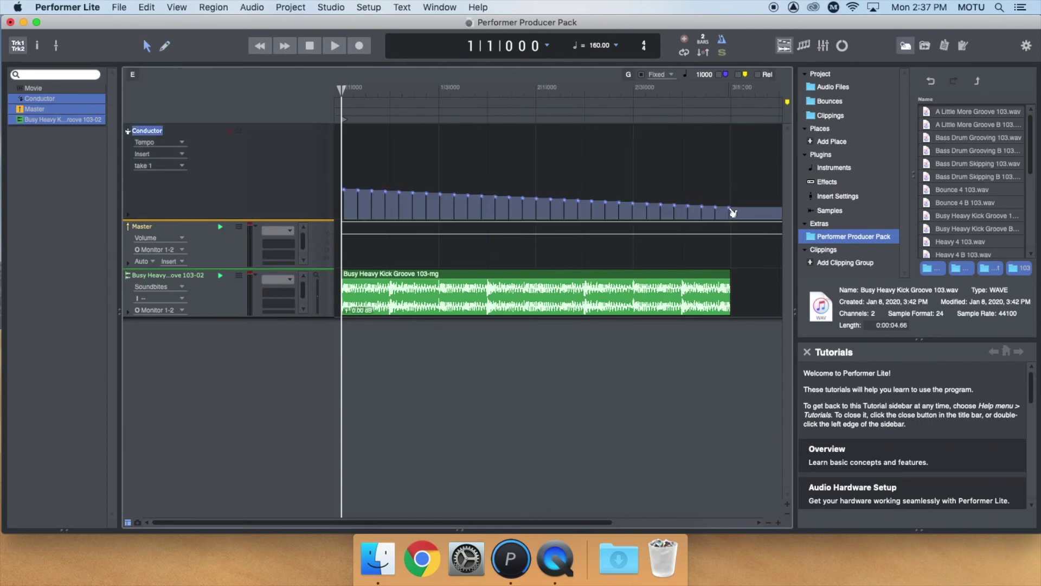
pyautogui.click(621, 46)
pyautogui.click(692, 34)
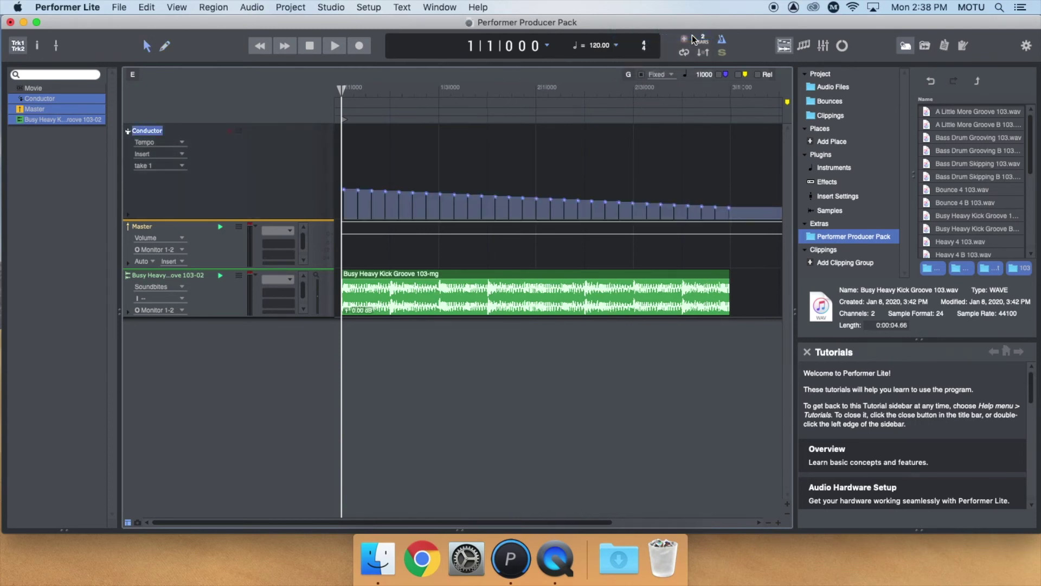
pyautogui.press('space')
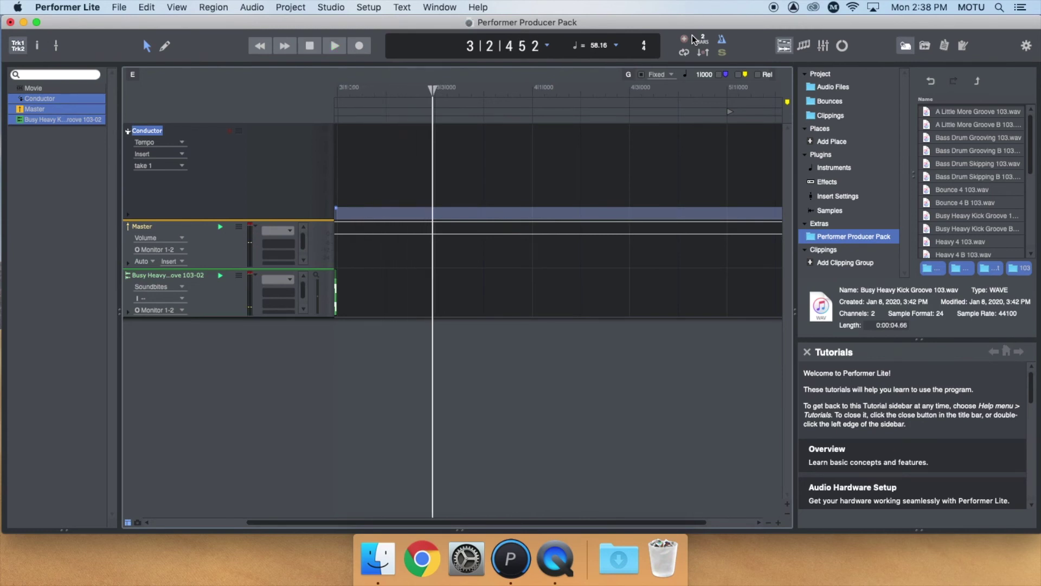
pyautogui.press('space')
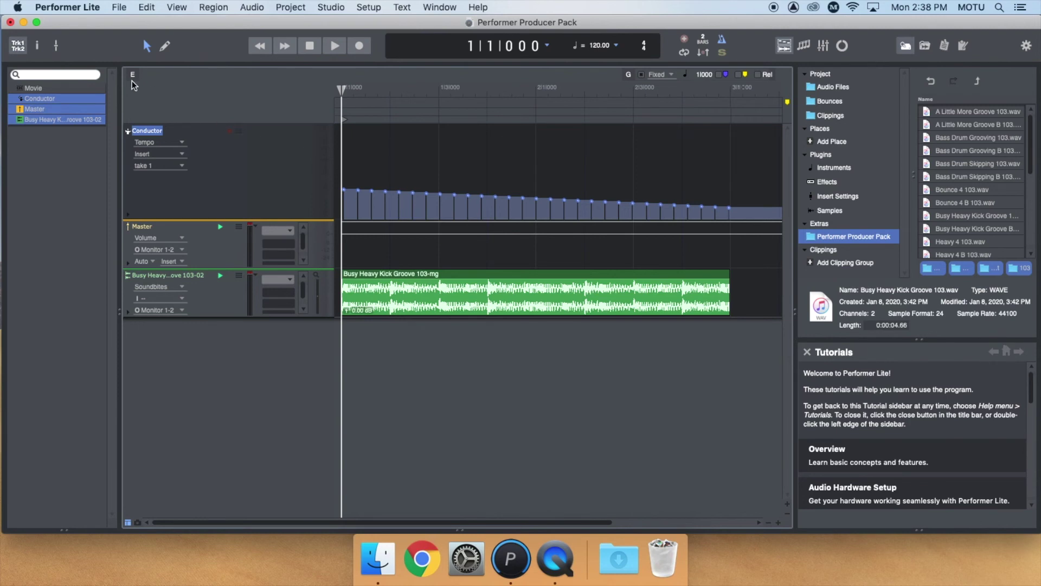
# Step: Tick Stretch Enable for current-project tracks in the Pitch and Stretch preferences
pyautogui.click(73, 12)
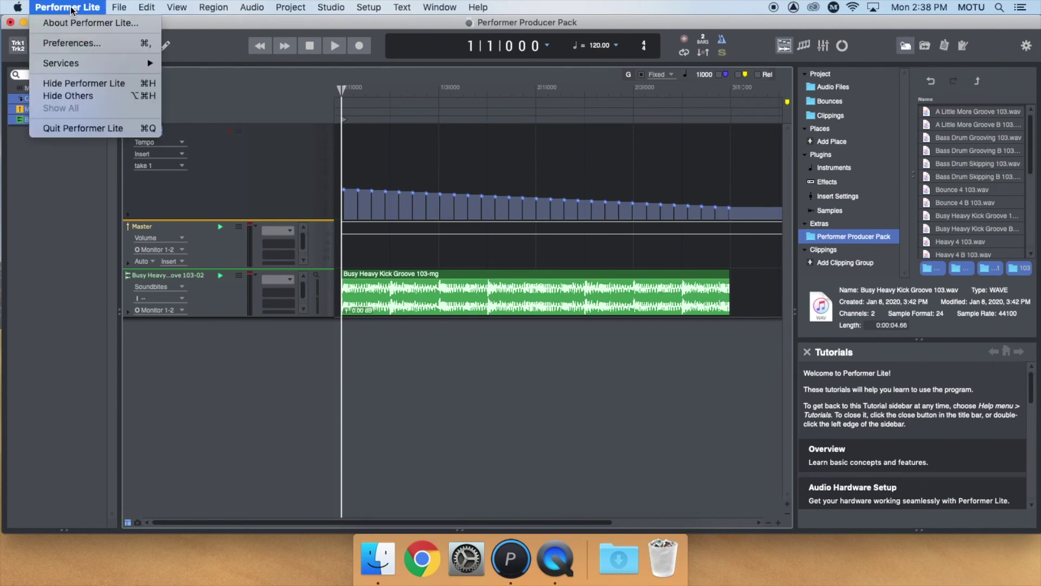
pyautogui.click(110, 42)
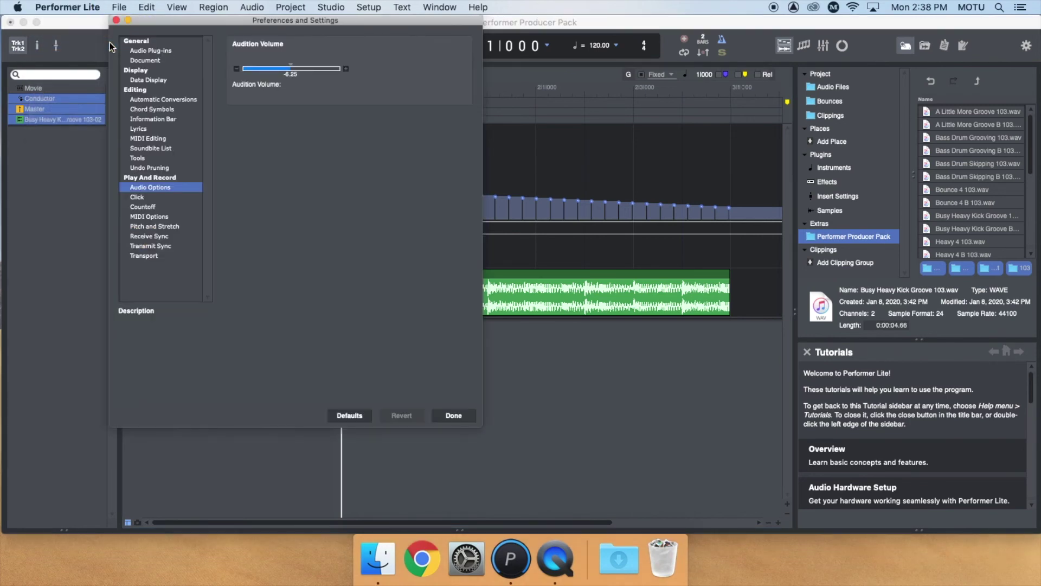
pyautogui.click(172, 226)
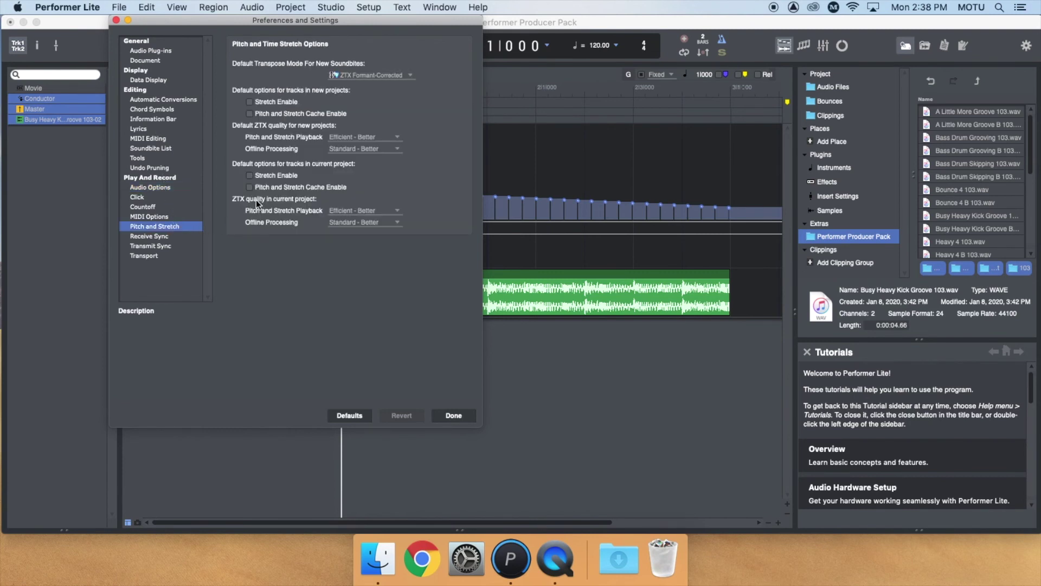
pyautogui.click(281, 175)
pyautogui.click(464, 415)
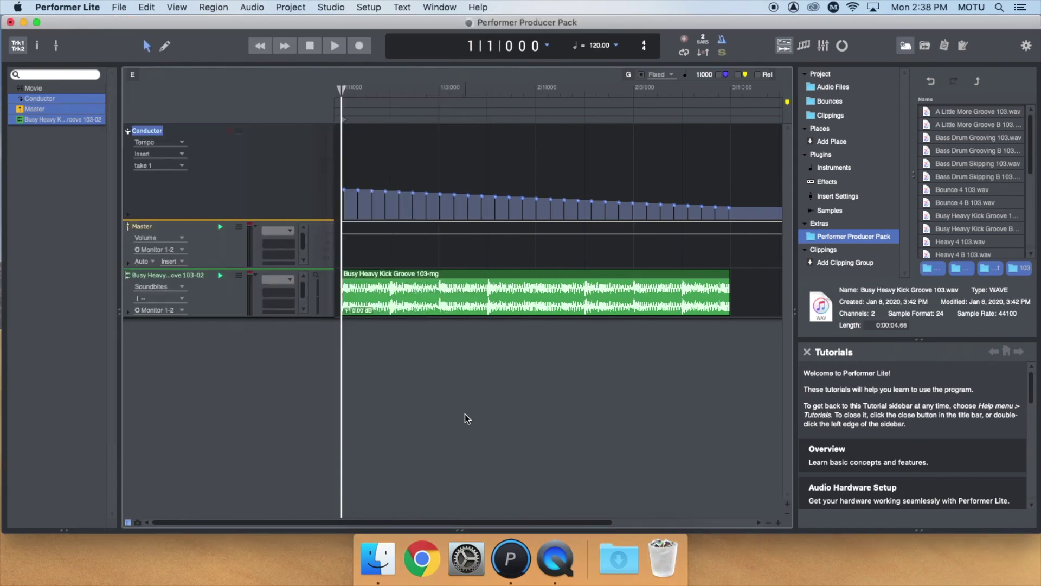
# Step: Reapply Stretch to the kick groove track so it follows the tempo ramp, and start playback
pyautogui.click(239, 276)
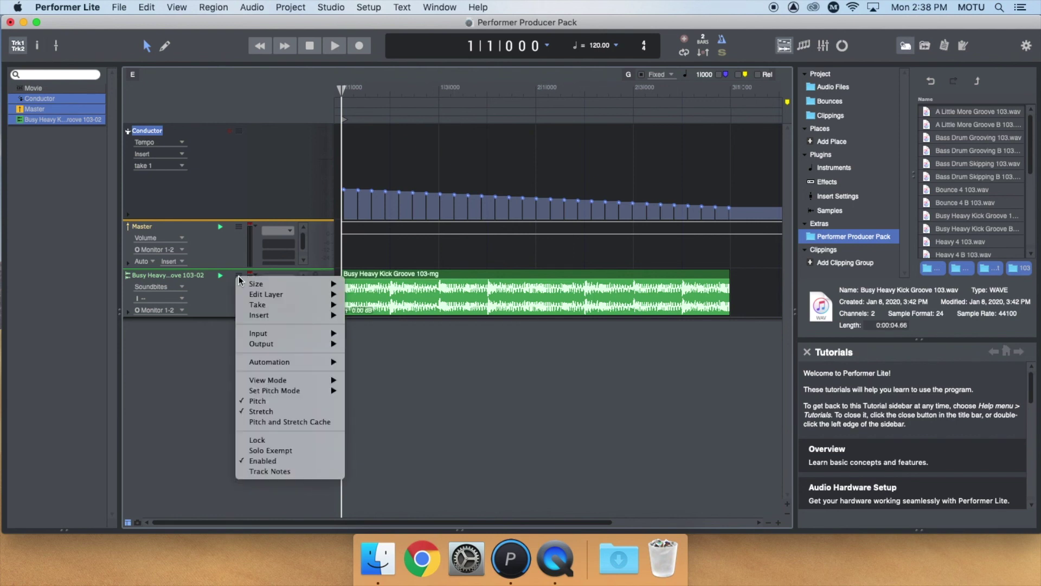
pyautogui.click(291, 413)
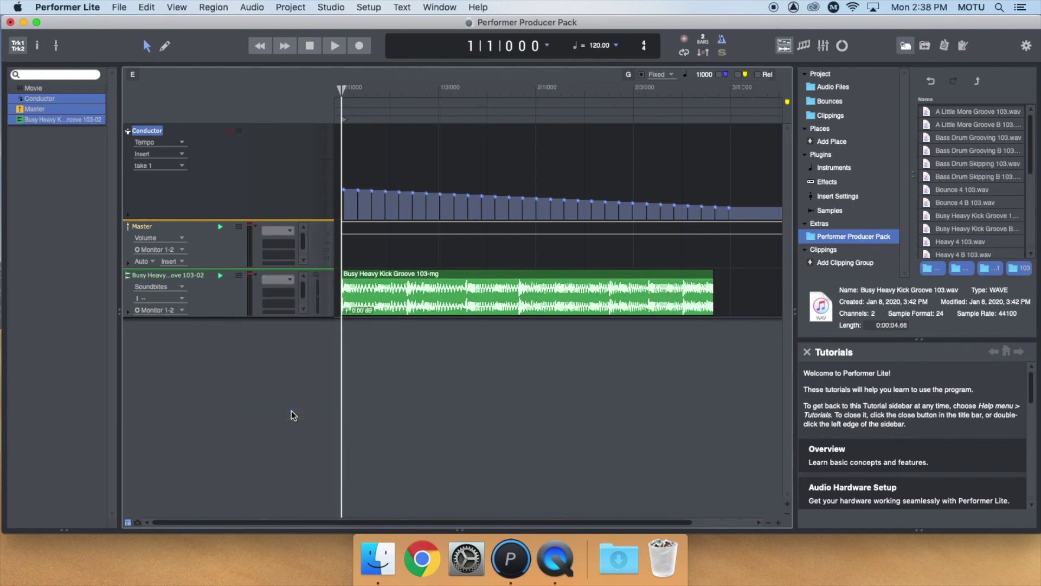
pyautogui.press('space')
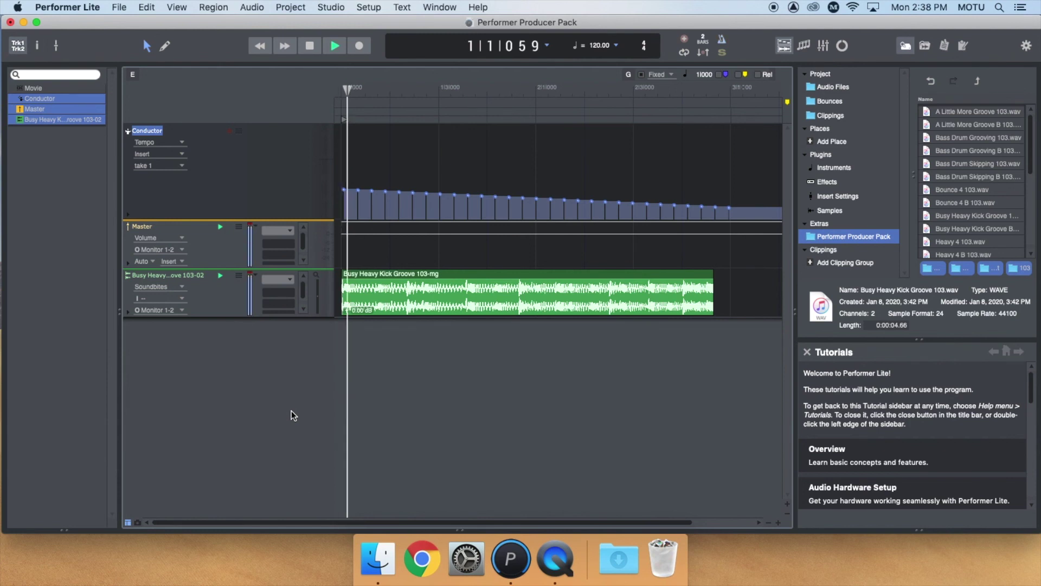